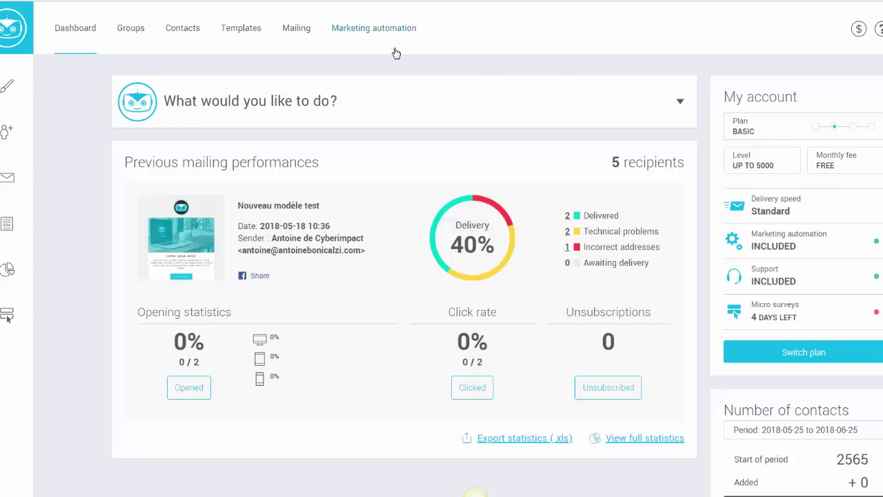
Create a new marketing automation scenario from the Answered question template
left_click(394, 31)
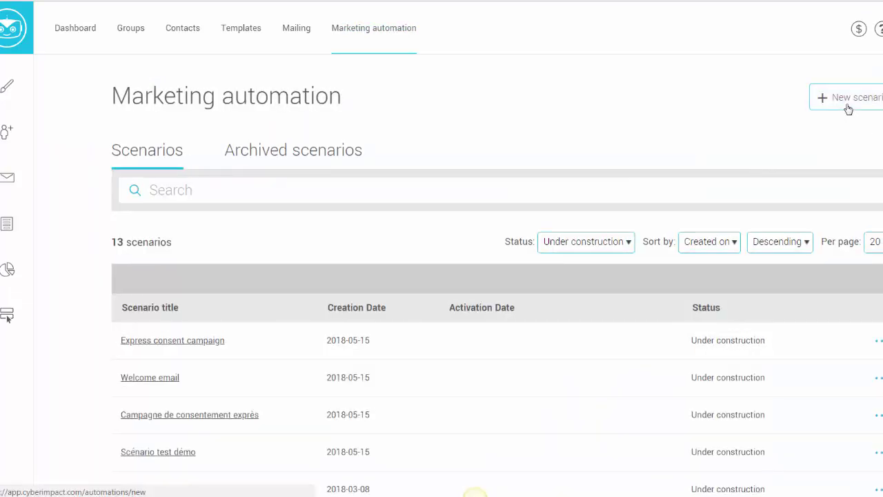
left_click(848, 107)
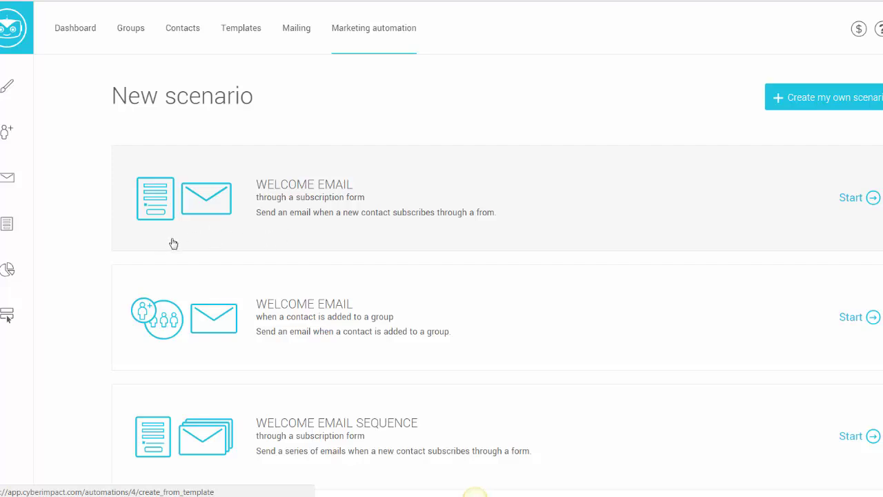
scroll(185, 251, "down", 3)
scroll(188, 253, "down", 4)
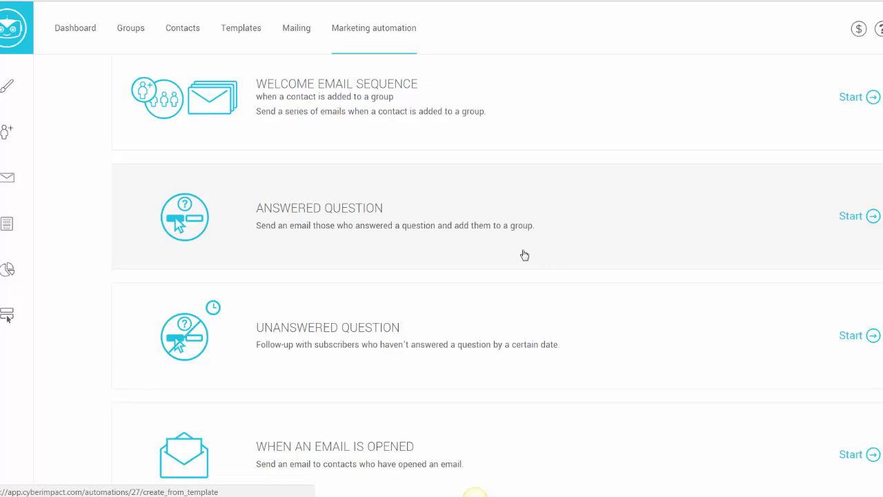
left_click(476, 225)
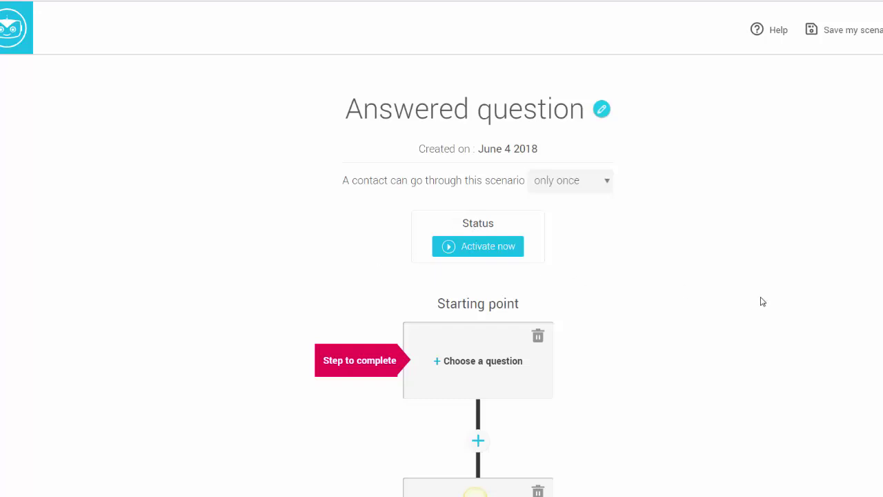
Set the scenario's starting point to the Event Invitation survey with Yes as the chosen answer
scroll(762, 301, "down", 2)
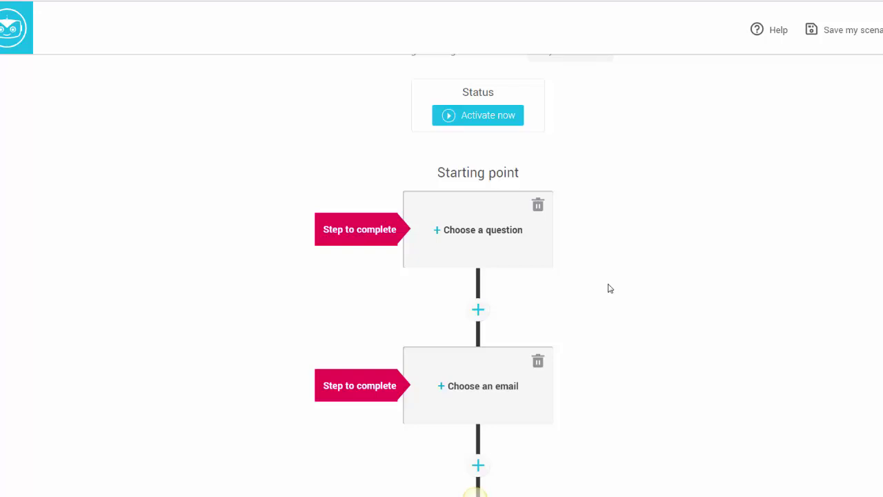
left_click(511, 238)
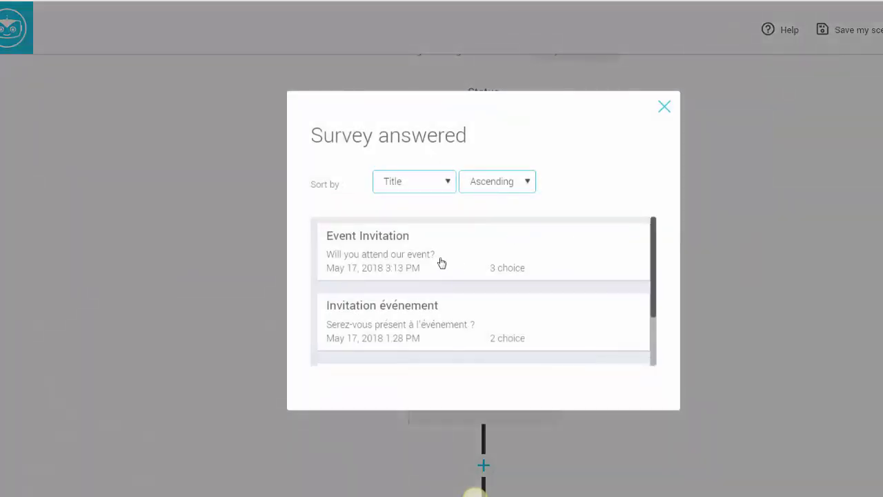
left_click(398, 256)
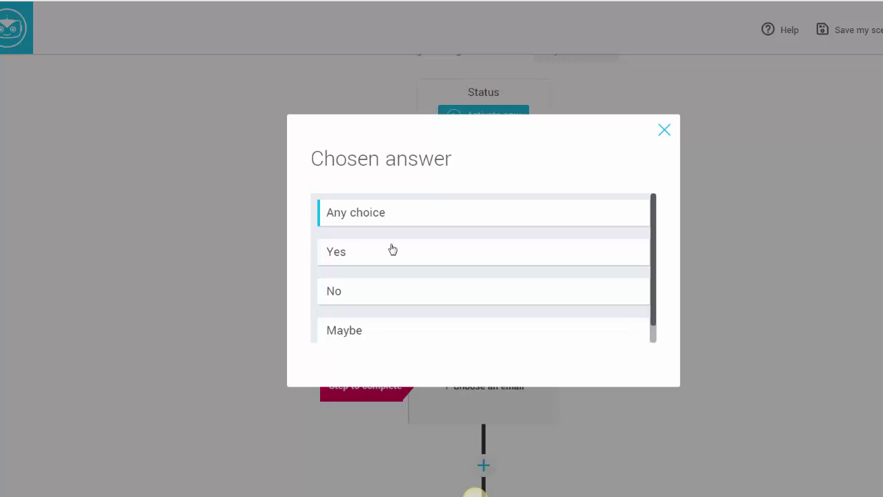
left_click(336, 257)
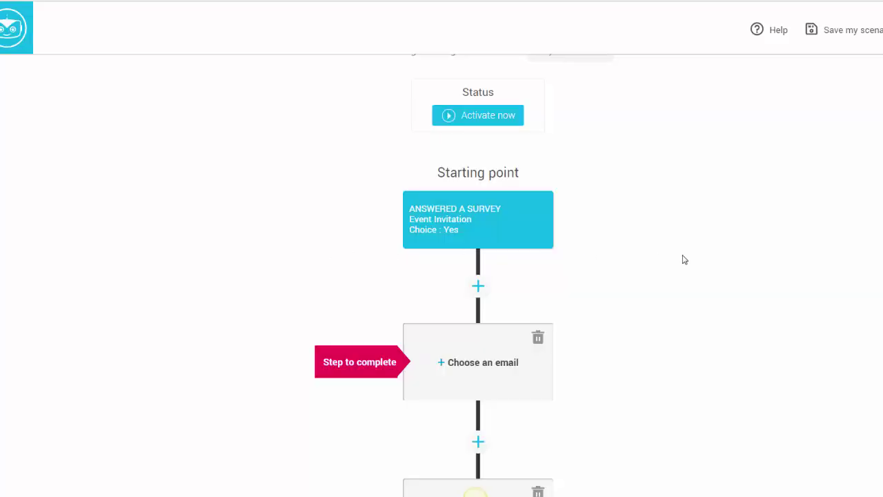
Dismiss the Windows colour scheme prompt for good, and look through the saved mailing templates offered for the email step
scroll(684, 258, "down", 2)
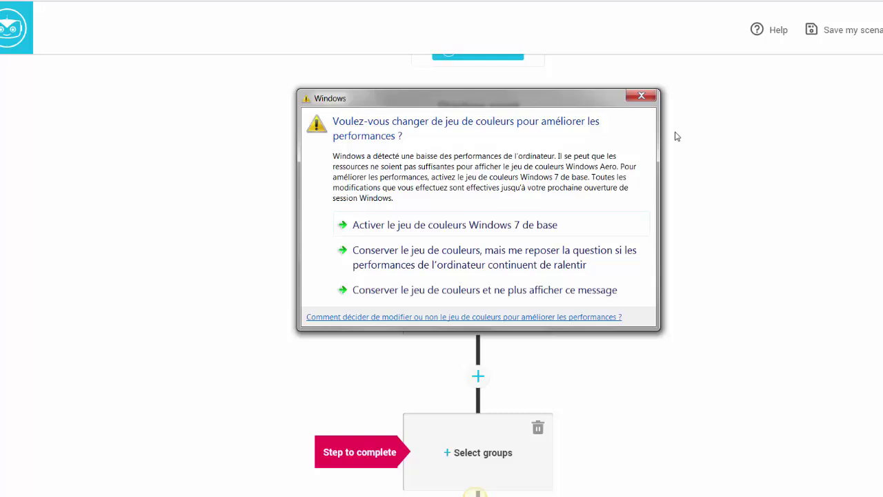
left_click(488, 292)
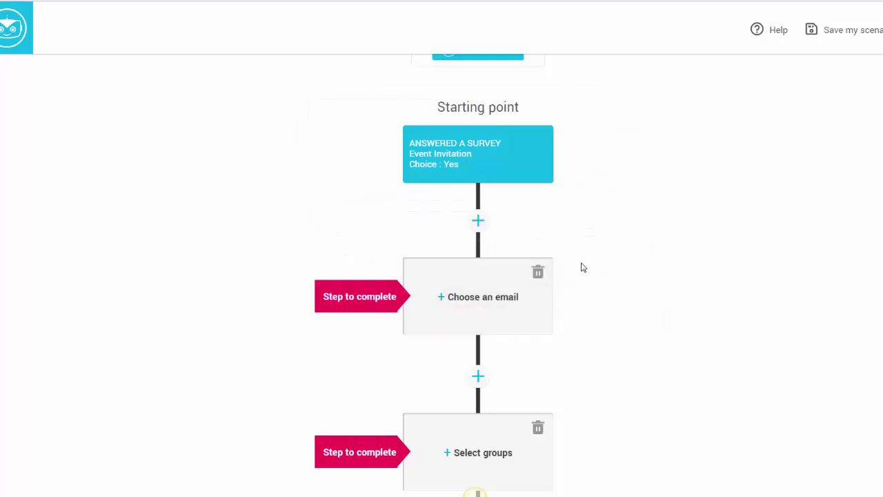
scroll(633, 251, "down", 1)
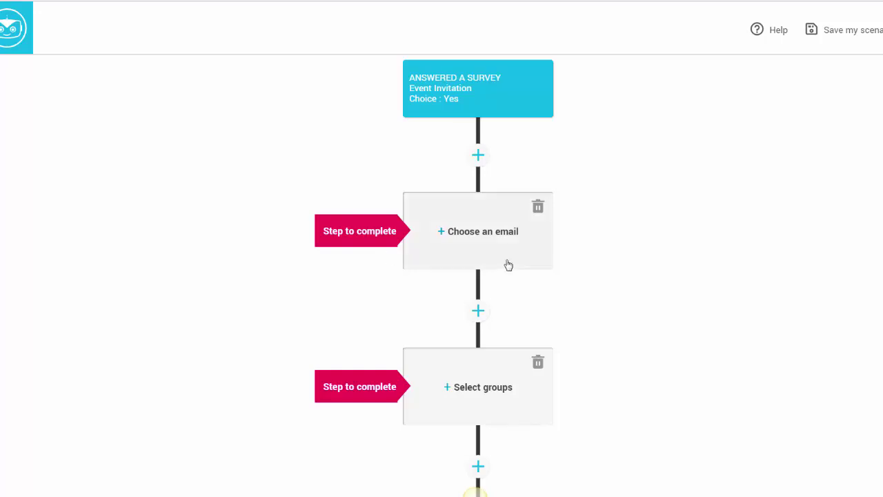
left_click(493, 239)
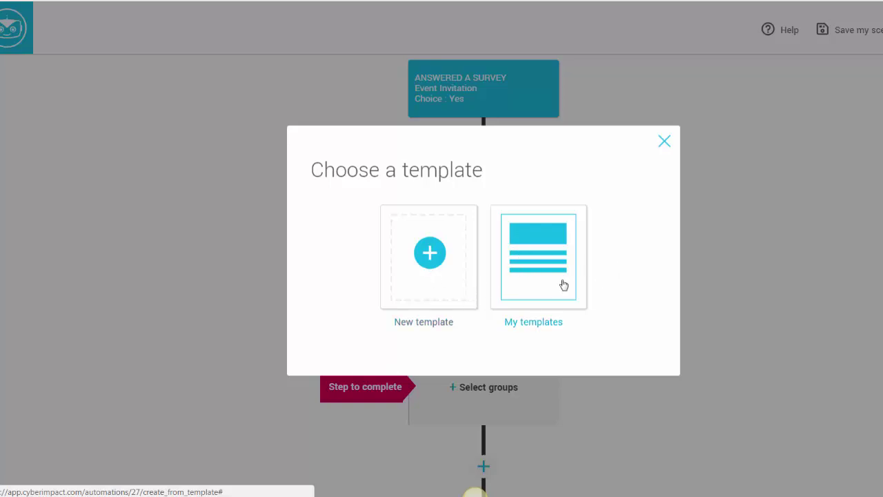
left_click(550, 256)
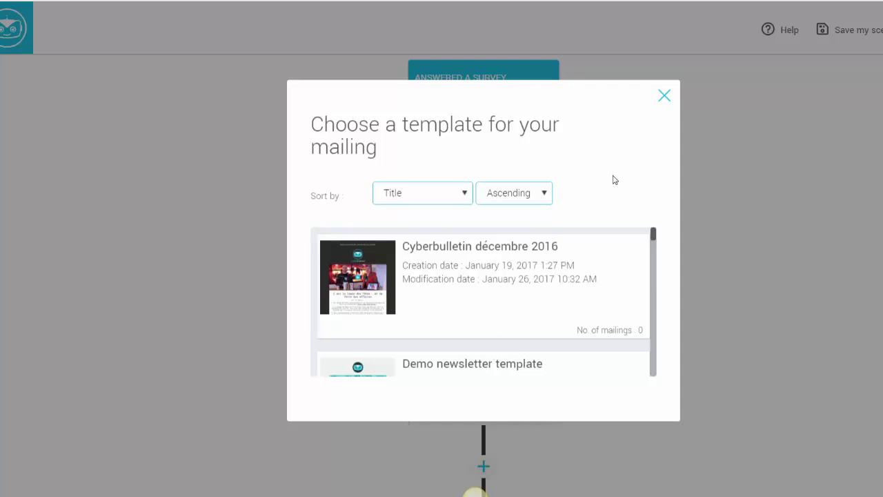
left_click(663, 98)
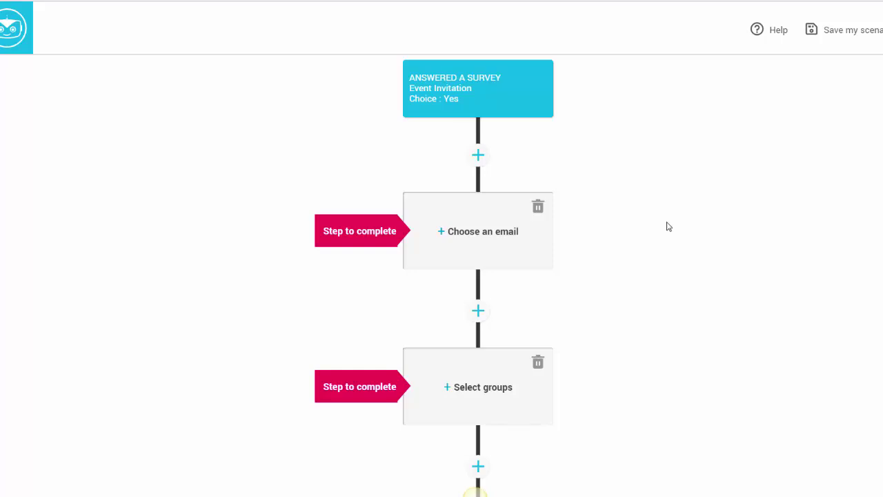
Set the scenario's group step to add contacts to the Event attendees group
scroll(668, 226, "down", 1)
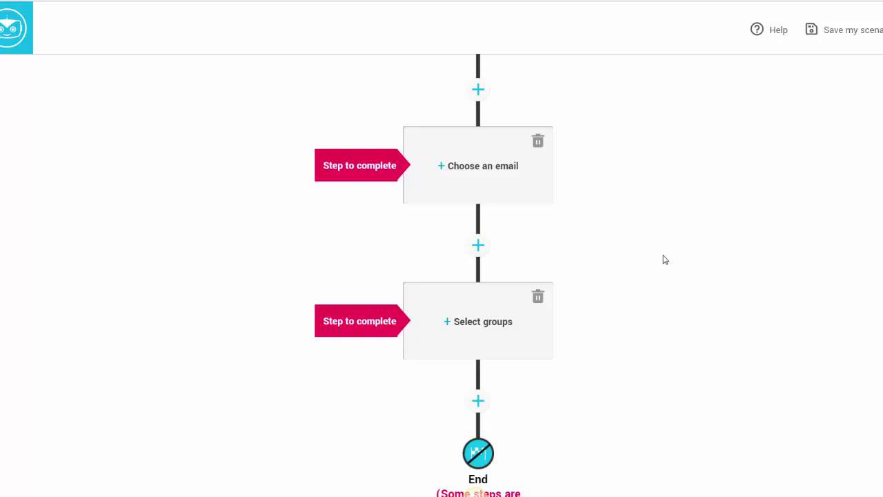
left_click(451, 332)
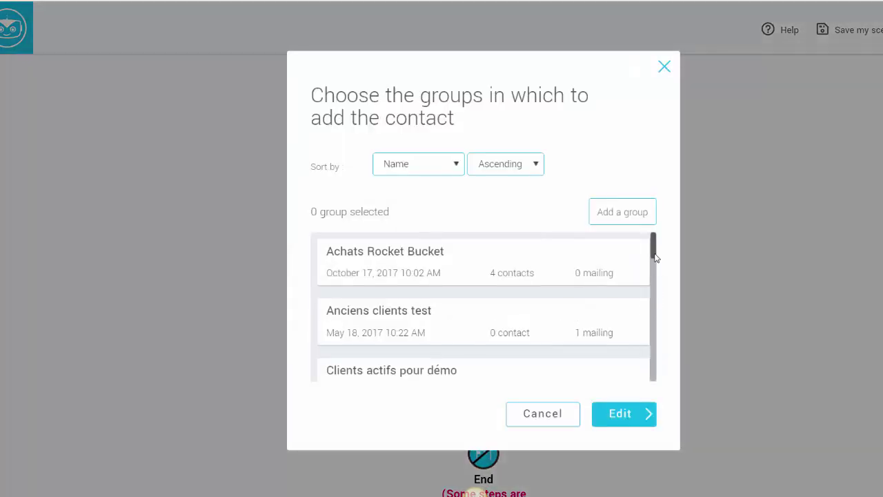
scroll(654, 258, "down", 3)
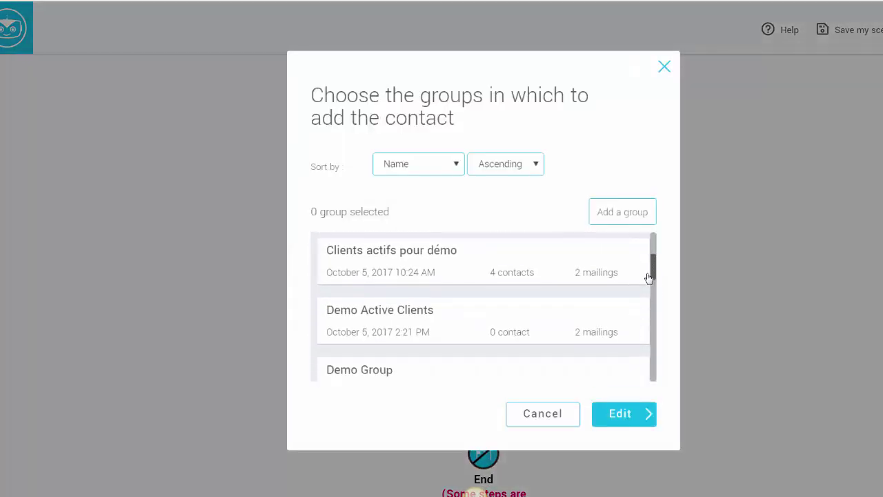
scroll(648, 275, "down", 3)
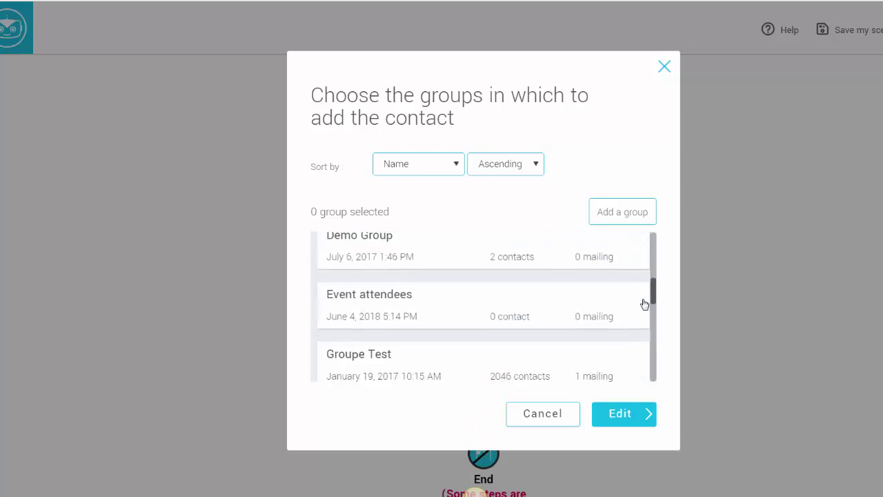
left_click(382, 298)
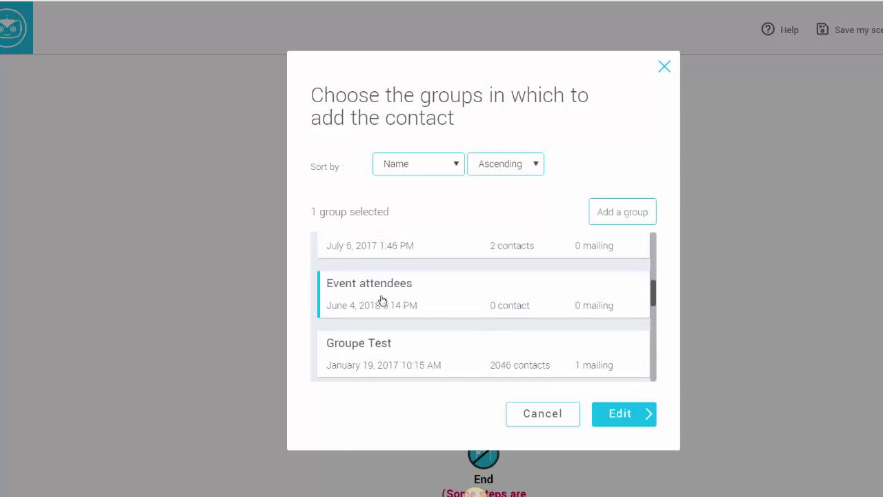
left_click(607, 415)
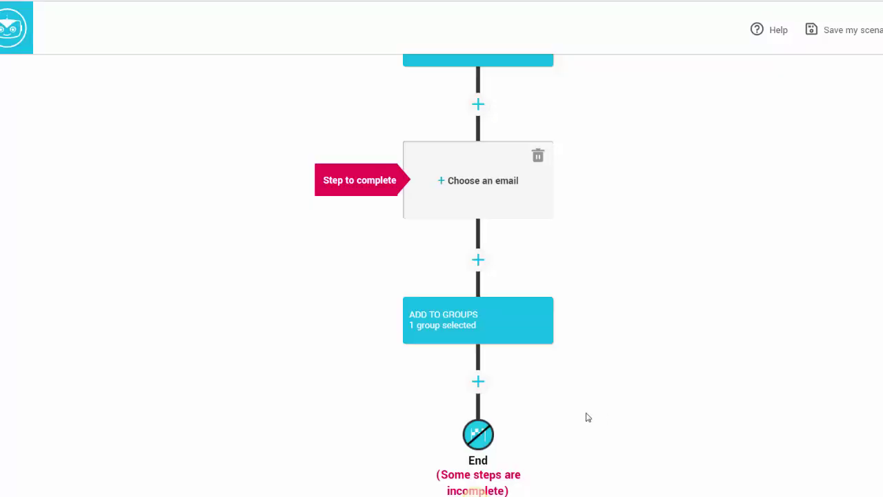
scroll(611, 410, "up", 2)
scroll(611, 410, "up", 1)
scroll(611, 410, "down", 2)
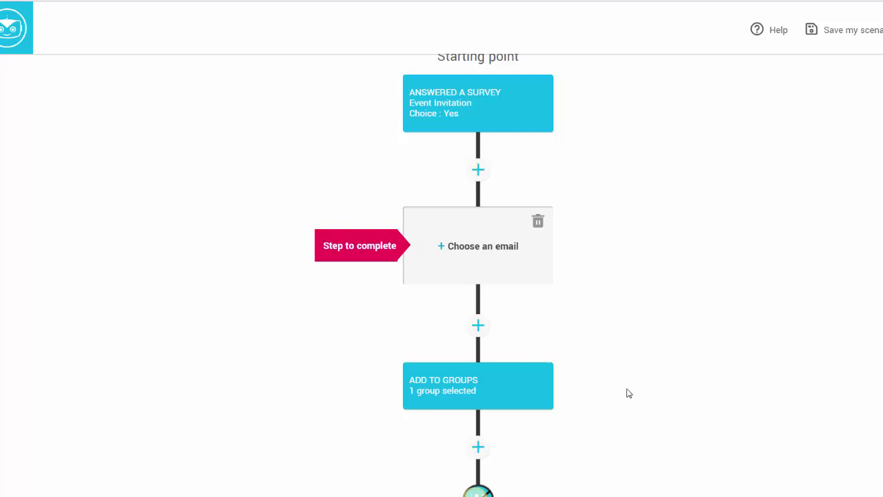
scroll(627, 392, "down", 1)
scroll(693, 382, "up", 1)
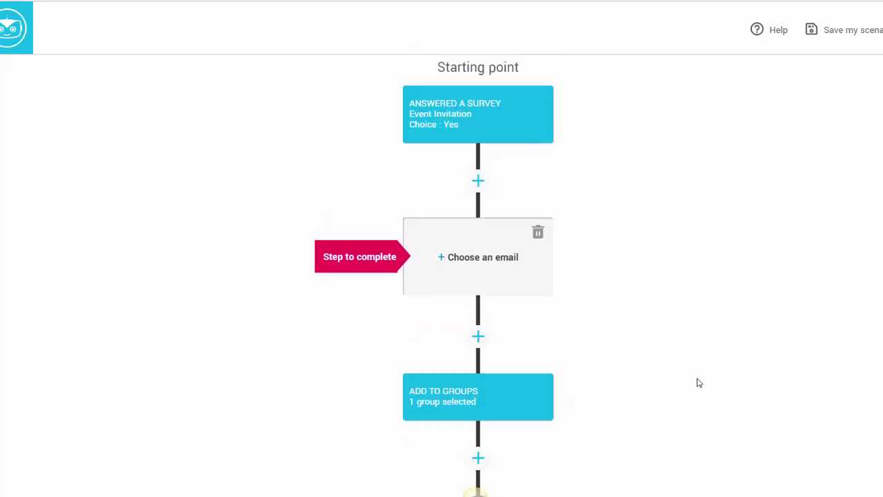
scroll(697, 381, "up", 1)
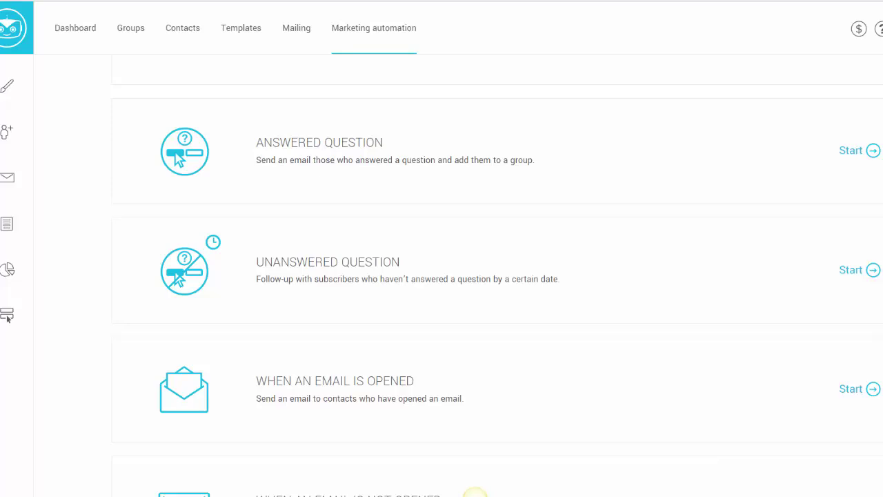
Start a scenario from the Unanswered question template and choose the Event Invitation survey as its starting point
left_click(616, 269)
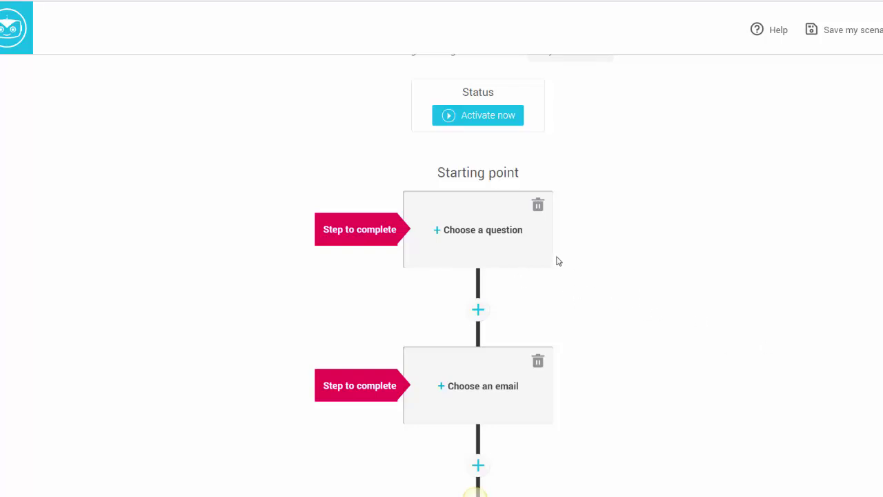
left_click(476, 235)
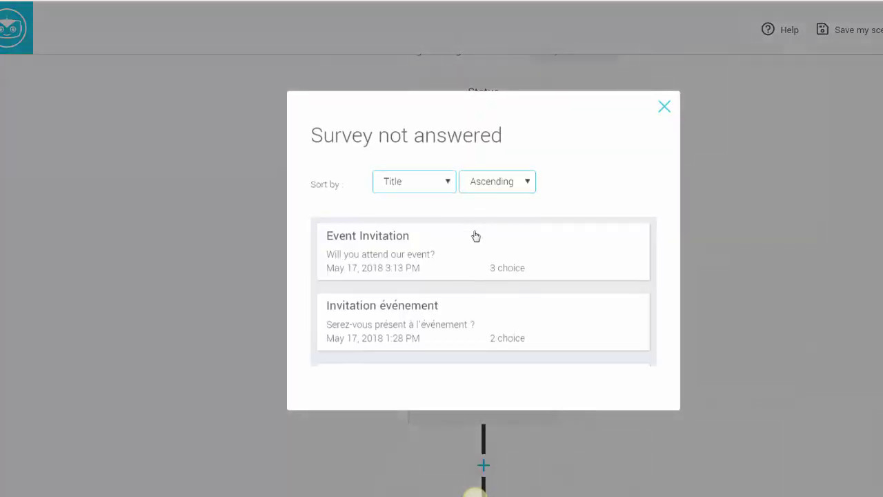
left_click(365, 250)
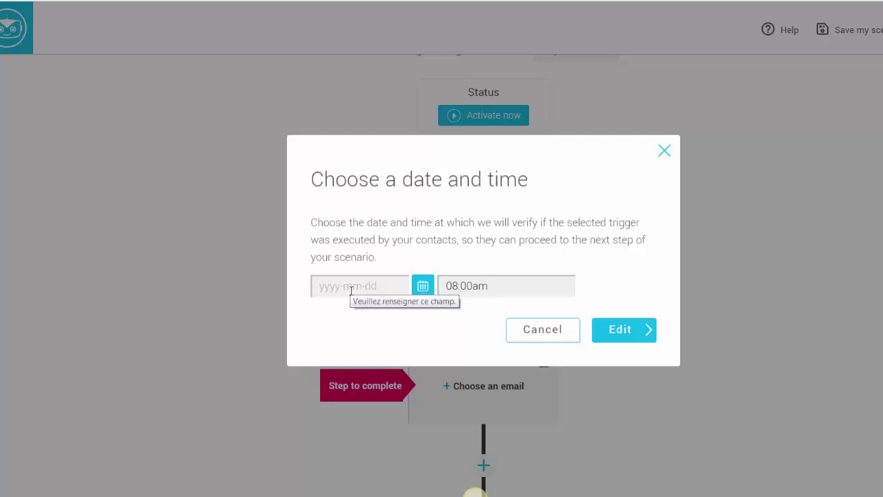
Set the date for checking whether contacts answered the survey to 2018-06-11
left_click(351, 290)
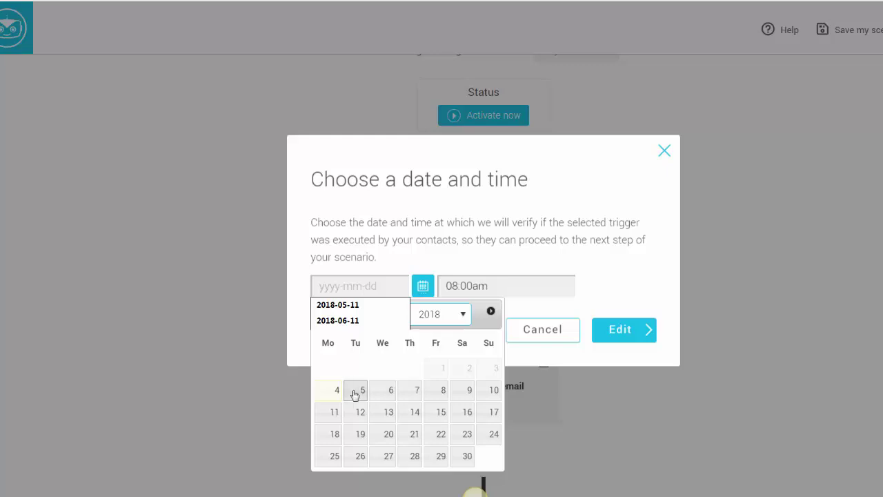
left_click(331, 412)
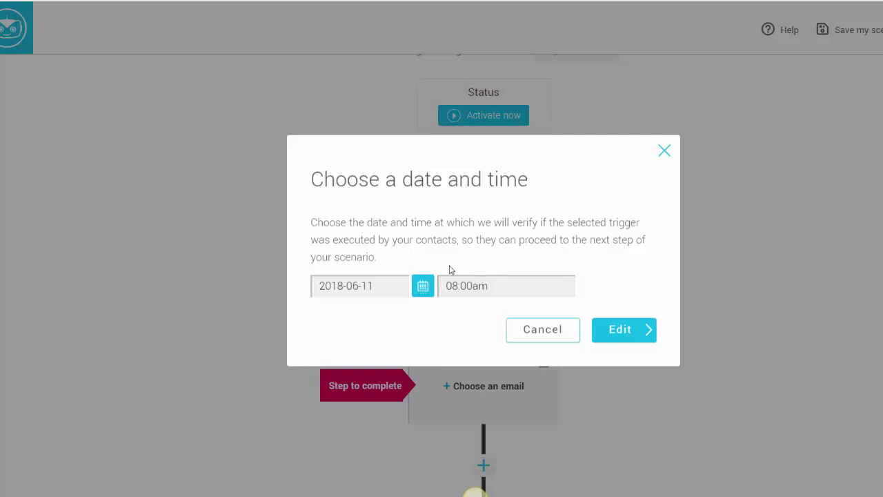
left_click(609, 330)
Open the template choice for the email step of the unanswered question scenario
scroll(607, 329, "down", 1)
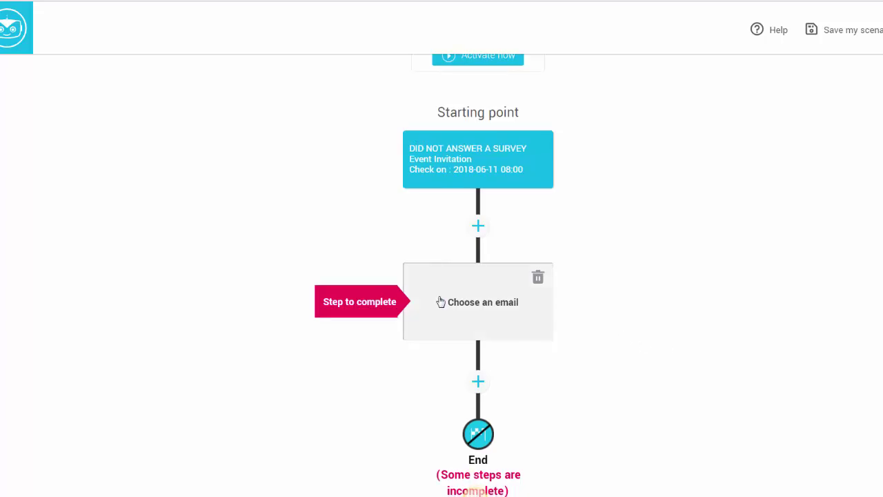
left_click(467, 300)
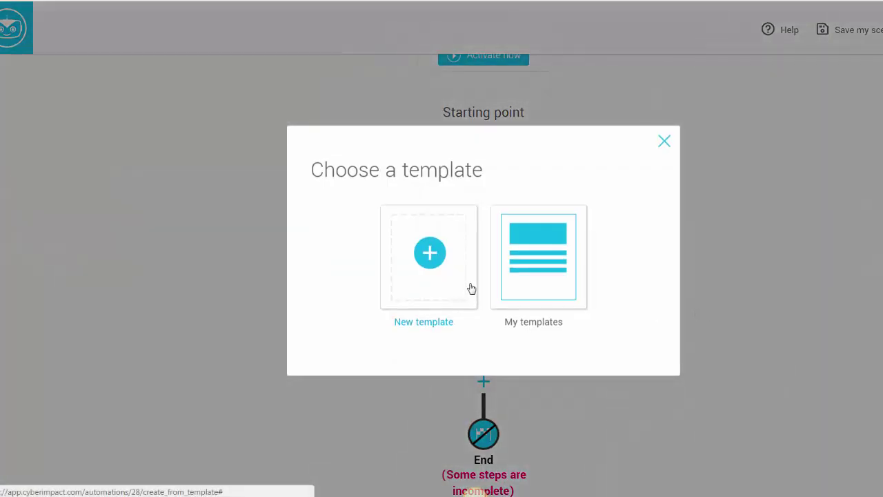